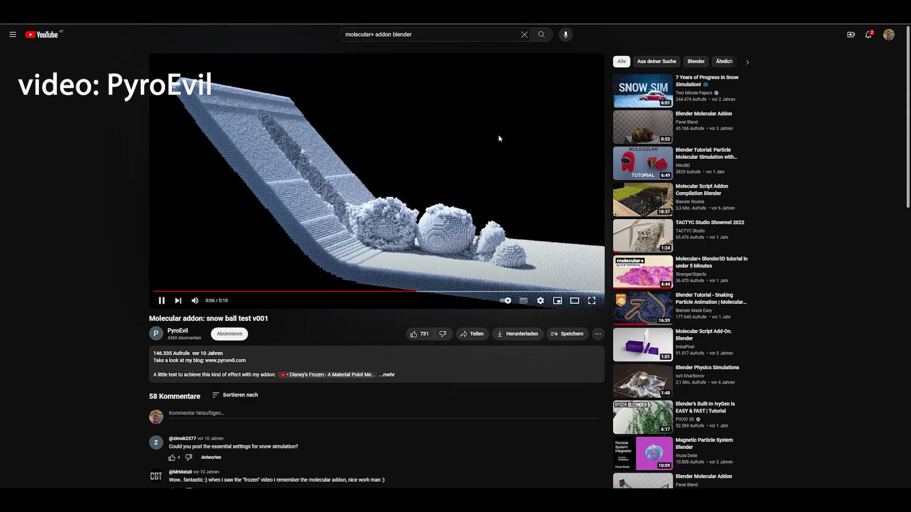
pyautogui.click(443, 136)
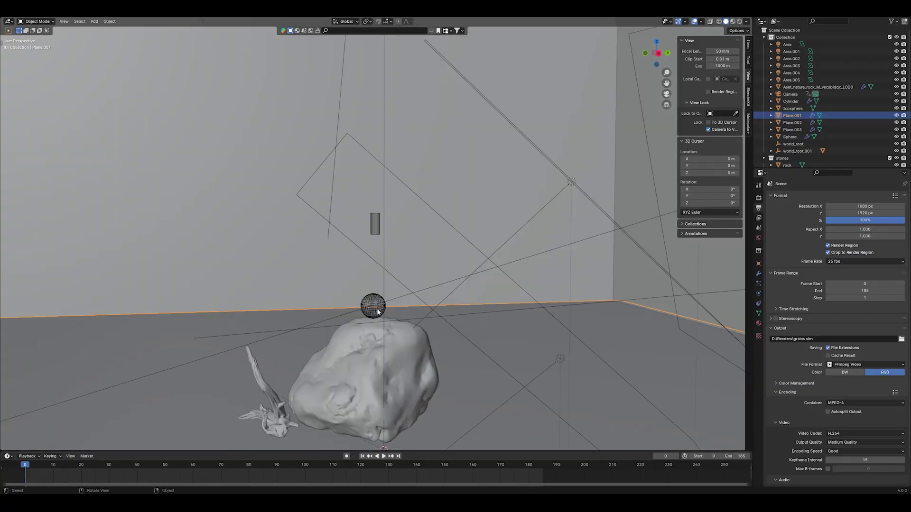
# Select the cylinder emitter above the rock and play the finished grain simulation.
pyautogui.scroll(-6, 425, 288)
pyautogui.moveTo(425, 290); pyautogui.dragTo(457, 295, button='middle')
pyautogui.click(338, 368)
pyautogui.click(303, 392)
pyautogui.scroll(5, 457, 295)
pyautogui.click(383, 215)
pyautogui.moveTo(383, 218); pyautogui.dragTo(438, 263, button='middle')
pyautogui.scroll(2, 437, 263)
pyautogui.press('space')
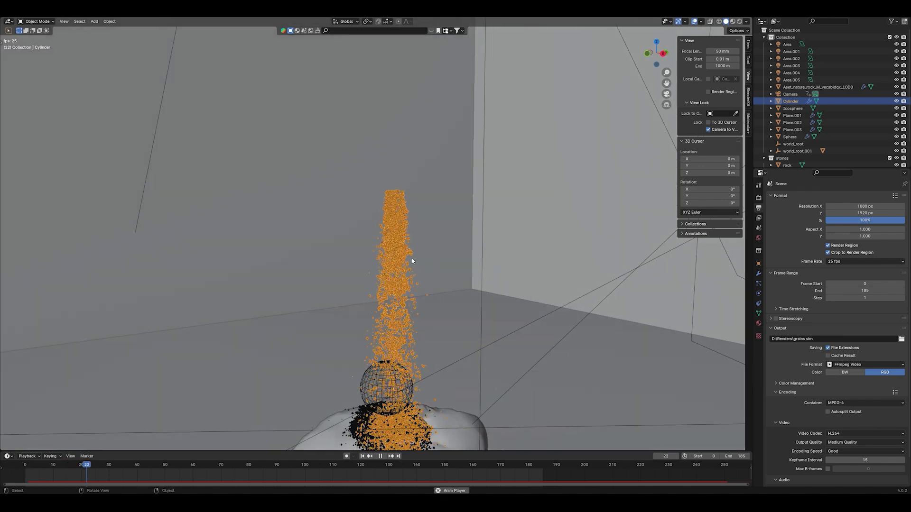
# Examine the grains falling from the cylinder, rewind the animation to the start and stop playback.
pyautogui.scroll(-4, 397, 261)
pyautogui.moveTo(403, 288); pyautogui.dragTo(403, 285, button='middle')
pyautogui.scroll(3, 402, 285)
pyautogui.moveTo(383, 393); pyautogui.dragTo(411, 271, button='middle')
pyautogui.click(364, 458)
pyautogui.press('space')
# Select the sphere emitter above the rock and replay the grain simulation.
pyautogui.click(411, 270)
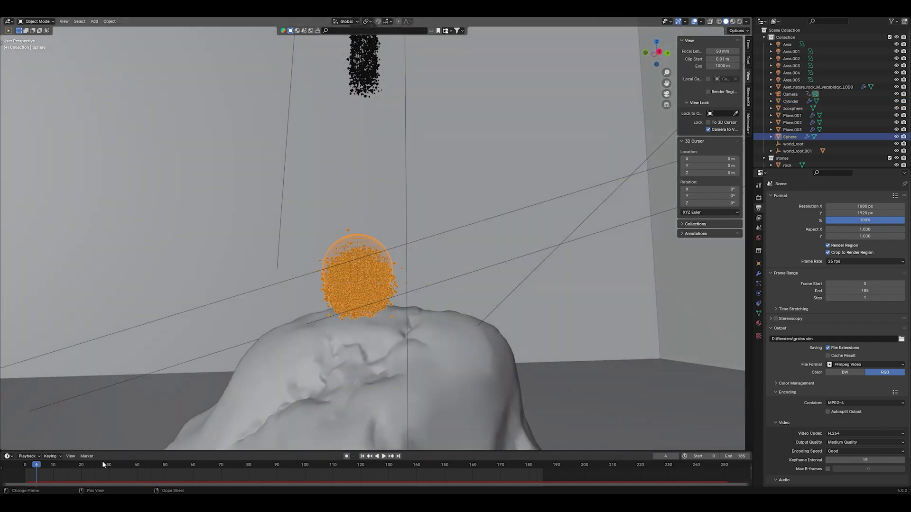
pyautogui.press('space')
pyautogui.moveTo(242, 380); pyautogui.dragTo(283, 379, button='middle')
pyautogui.scroll(4, 408, 383)
pyautogui.keyDown('shift'); pyautogui.moveTo(408, 383); pyautogui.dragTo(474, 277, button='middle'); pyautogui.keyUp('shift')
pyautogui.scroll(1, 403, 277)
pyautogui.scroll(2, 465, 311)
pyautogui.press('space')
# Examine up close how the grains spread over the top of the rock.
pyautogui.scroll(4, 459, 297)
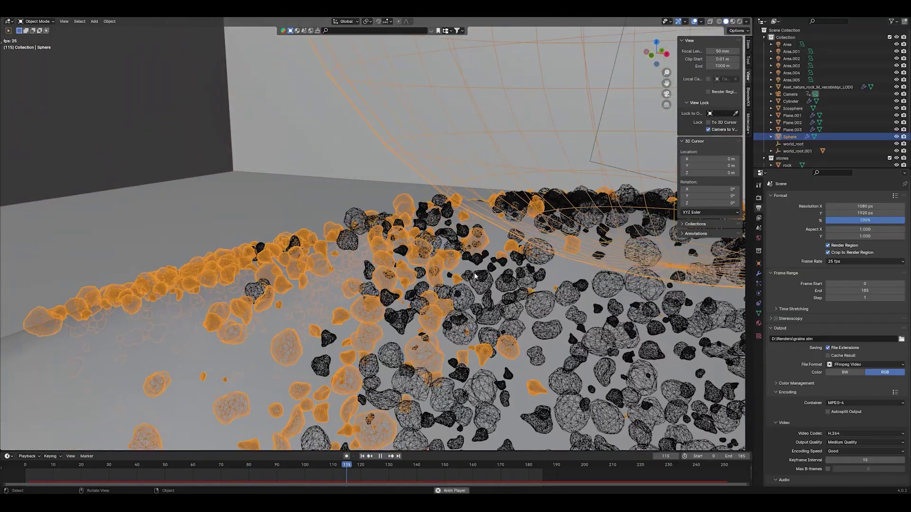
pyautogui.scroll(-6, 475, 277)
pyautogui.moveTo(502, 335); pyautogui.dragTo(494, 298, button='middle')
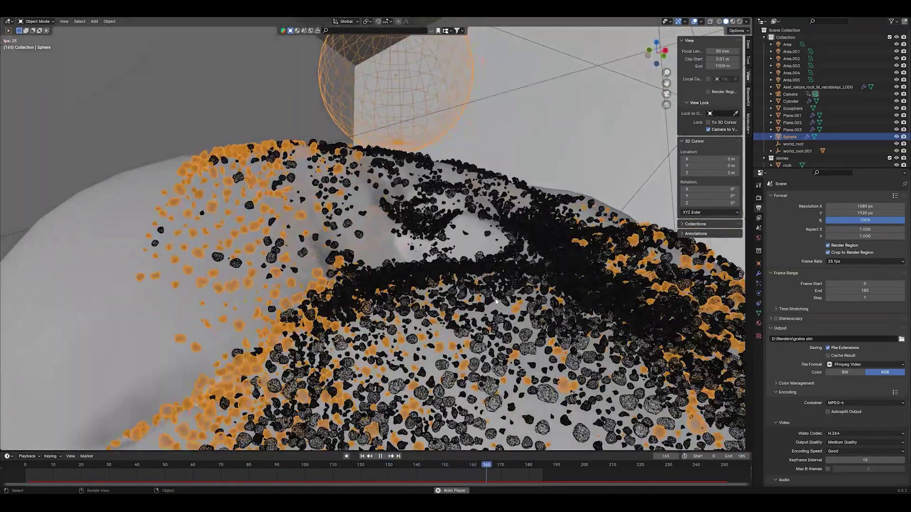
pyautogui.scroll(3, 494, 298)
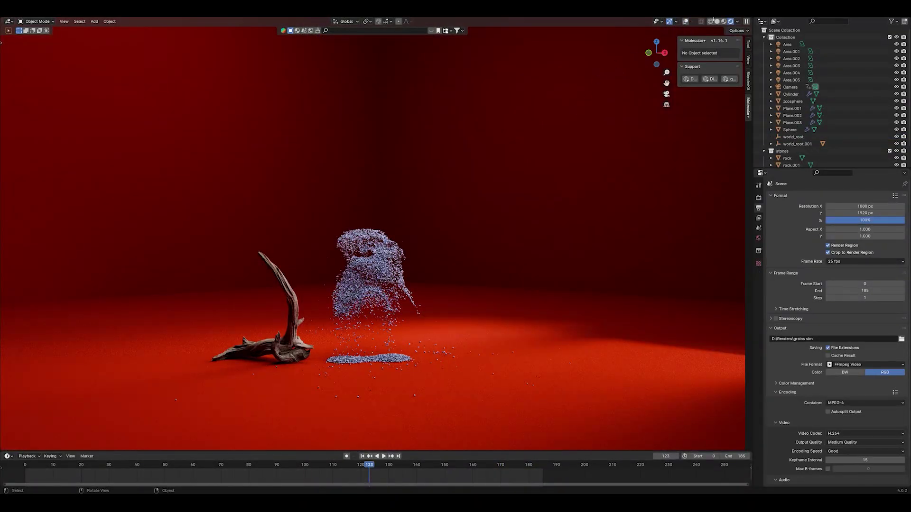
pyautogui.click(375, 270)
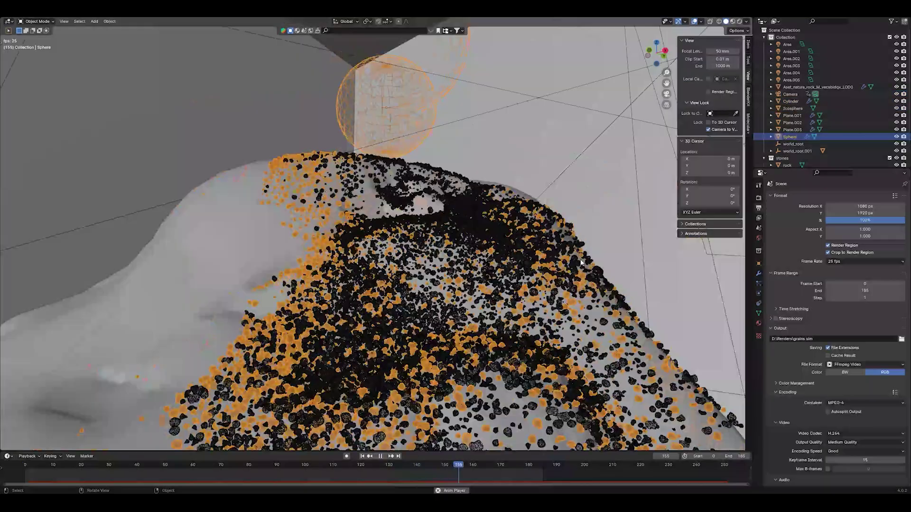
pyautogui.scroll(-2, 580, 262)
pyautogui.keyDown('shift'); pyautogui.moveTo(515, 339); pyautogui.dragTo(485, 207, button='middle'); pyautogui.keyUp('shift')
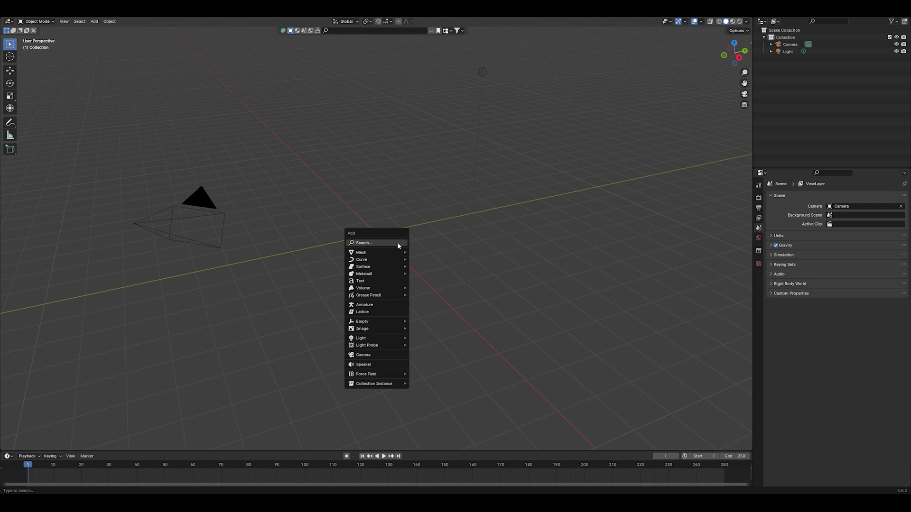
# Add a plane mesh and scale it up into a large ground surface.
pyautogui.moveTo(394, 252)
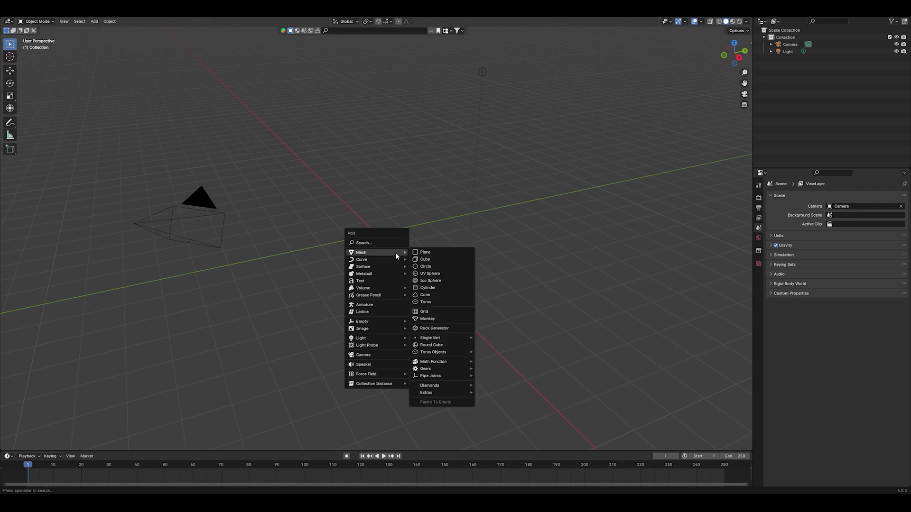
pyautogui.click(430, 252)
pyautogui.press('s')
pyautogui.click(239, 262)
pyautogui.scroll(-4, 240, 263)
pyautogui.keyDown('shift'); pyautogui.moveTo(453, 224); pyautogui.dragTo(391, 276, button='middle'); pyautogui.keyUp('shift')
pyautogui.scroll(4, 447, 285)
pyautogui.scroll(-3, 391, 276)
pyautogui.scroll(2, 394, 275)
# Add the spheres above the plane, move the small upper one to about 0.52 m on X and scale it to about 0.31.
pyautogui.hotkey('shift', 'a')
pyautogui.moveTo(380, 287)
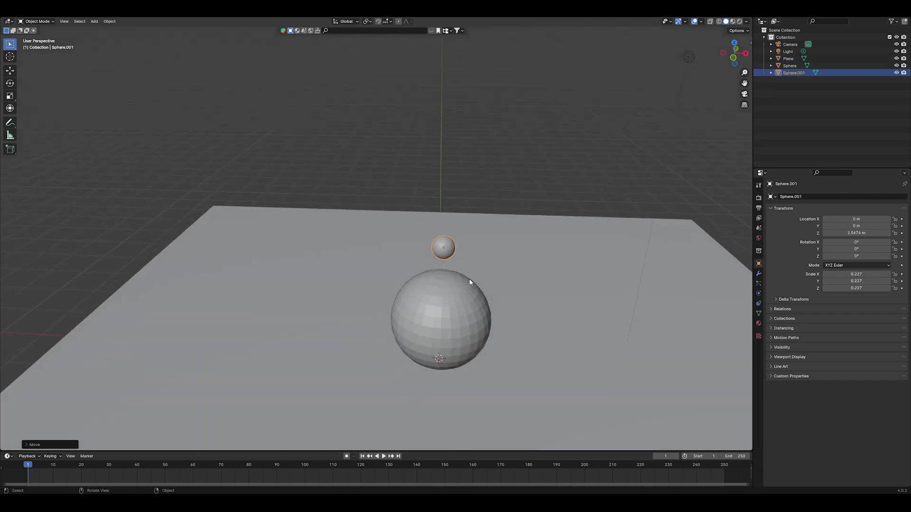
pyautogui.press('g')
pyautogui.press('y')
pyautogui.press('x')
pyautogui.click(497, 276)
pyautogui.press('s')
pyautogui.click(518, 275)
pyautogui.moveTo(515, 273); pyautogui.dragTo(467, 256, button='middle')
pyautogui.scroll(2, 486, 259)
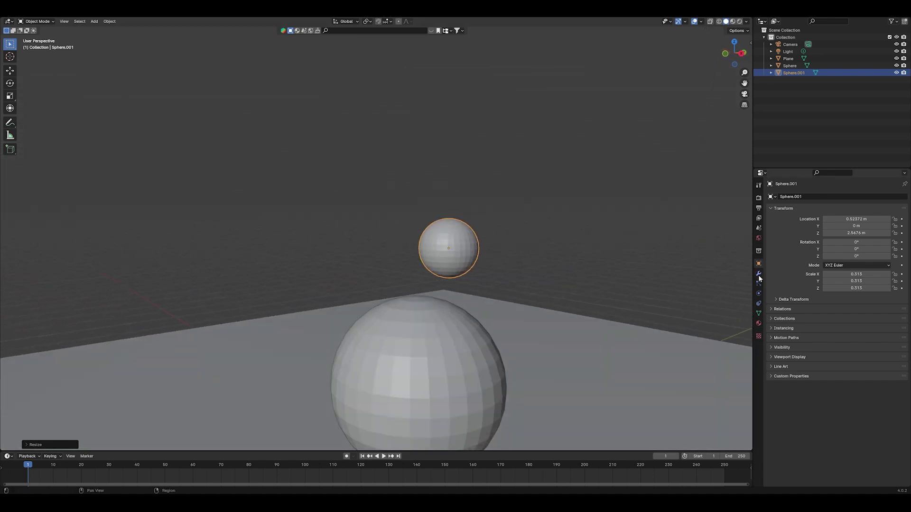
# Turn the small upper sphere into a 3D Grid particle object with Molecular+.
pyautogui.press('n')
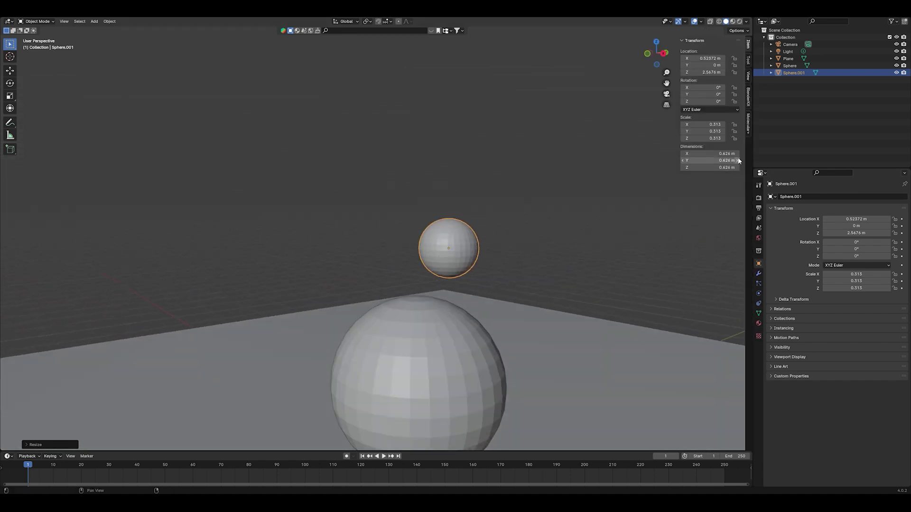
pyautogui.click(749, 124)
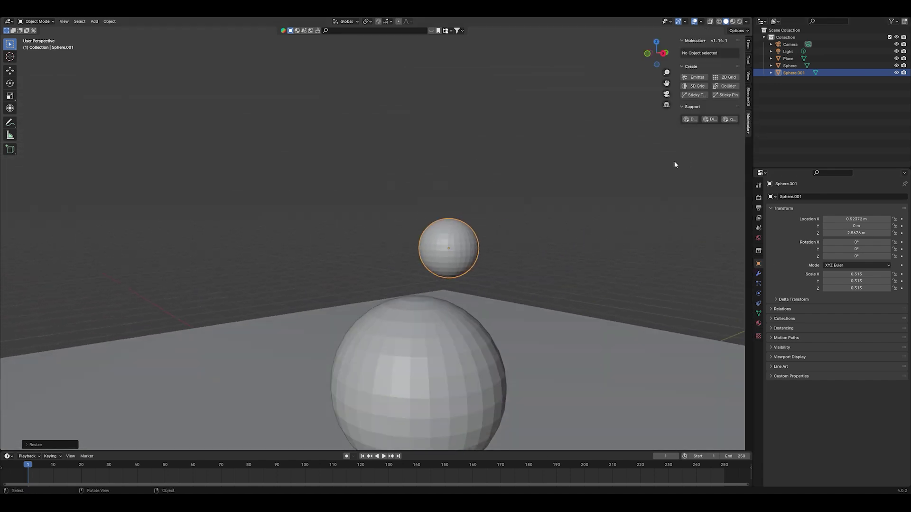
pyautogui.click(695, 87)
pyautogui.moveTo(564, 166); pyautogui.dragTo(554, 166, button='middle')
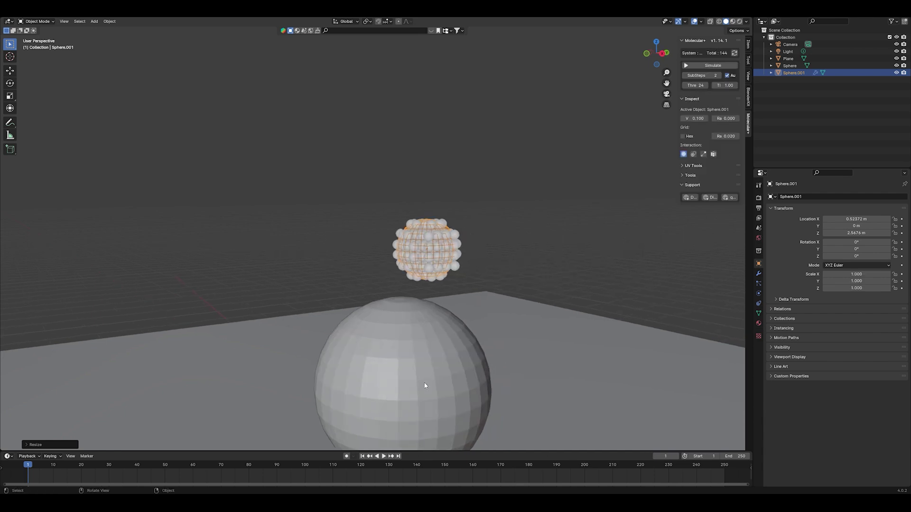
# Make the large sphere on the plane a Molecular+ collider.
pyautogui.click(412, 336)
pyautogui.hotkey('ctrl', 'z')
pyautogui.click(412, 336)
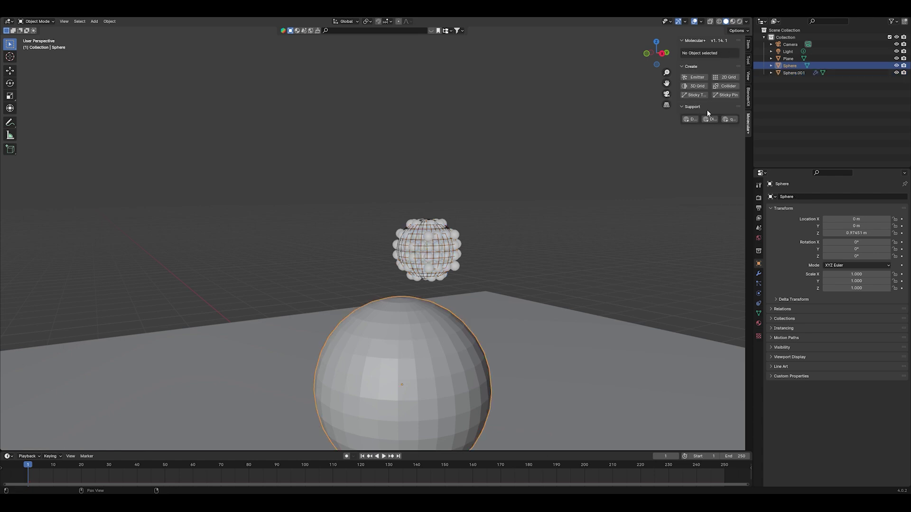
pyautogui.click(726, 87)
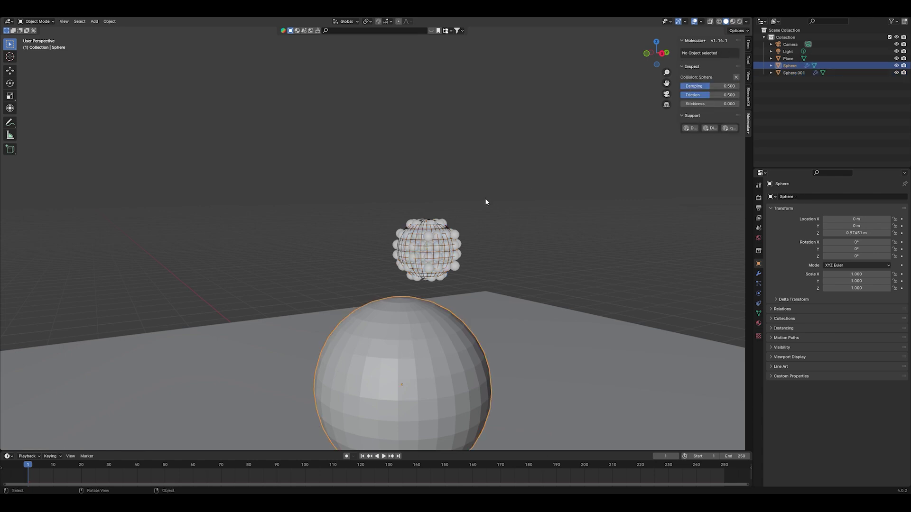
# Add a cylinder, shrink it and raise it to about 4.09 m on Z, and lower the small sphere to about 2.36 m.
pyautogui.click(424, 251)
pyautogui.keyDown('shift'); pyautogui.moveTo(506, 210); pyautogui.dragTo(532, 207, button='middle'); pyautogui.keyUp('shift')
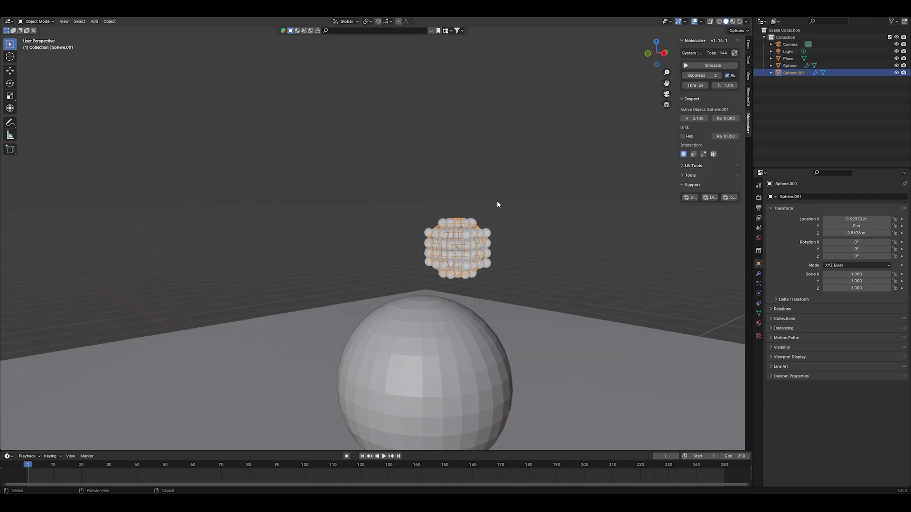
pyautogui.hotkey('shift', 'a')
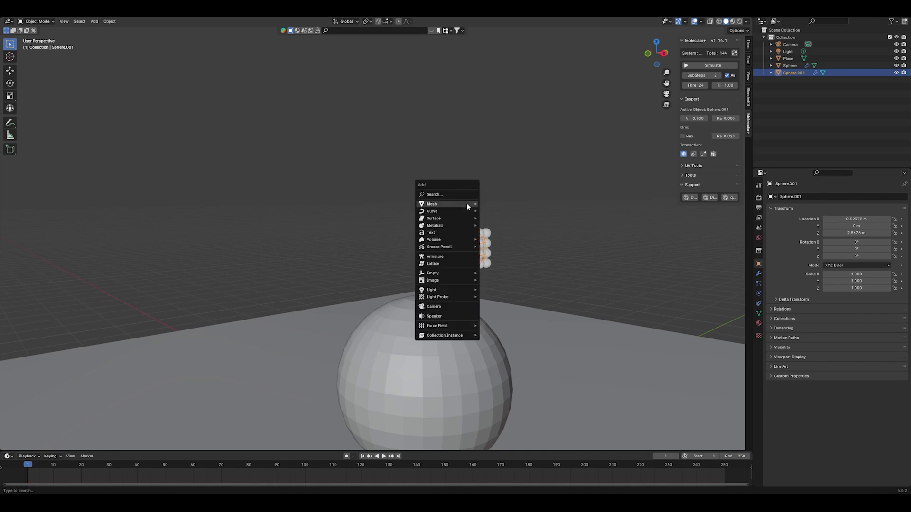
pyautogui.moveTo(465, 203)
pyautogui.click(498, 241)
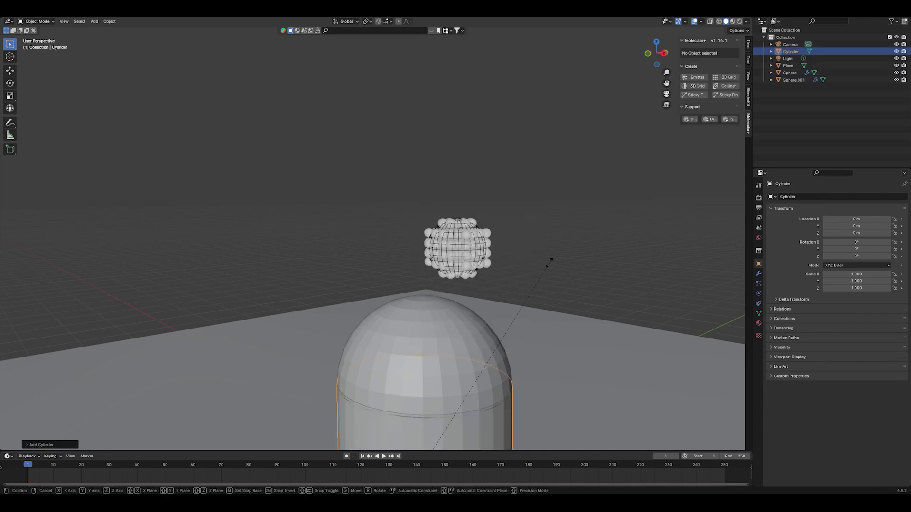
pyautogui.press('s')
pyautogui.click(452, 386)
pyautogui.press('g')
pyautogui.press('z')
pyautogui.click(476, 54)
pyautogui.moveTo(477, 54); pyautogui.dragTo(481, 173, button='middle')
pyautogui.moveTo(463, 242); pyautogui.dragTo(464, 260)
# Make the cylinder a Molecular+ emitter and enable collision with other particle systems for it and the small sphere.
pyautogui.click(482, 108)
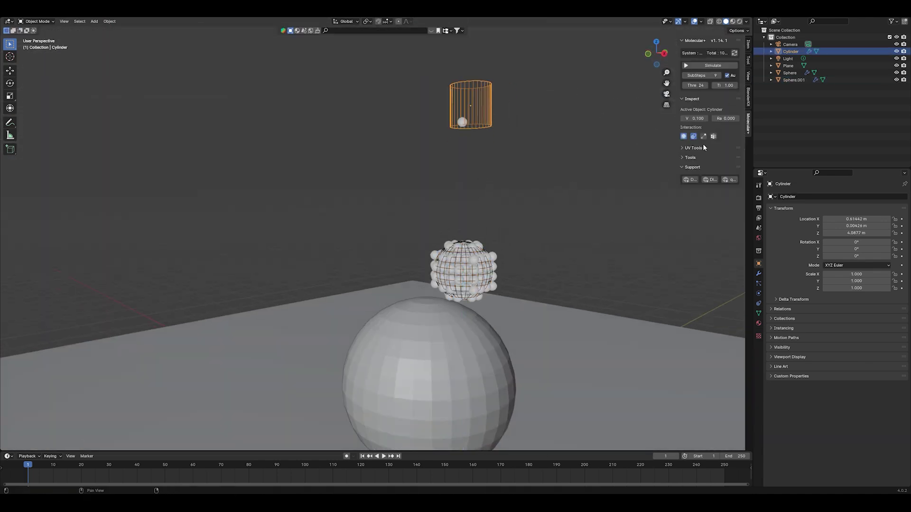
pyautogui.click(463, 269)
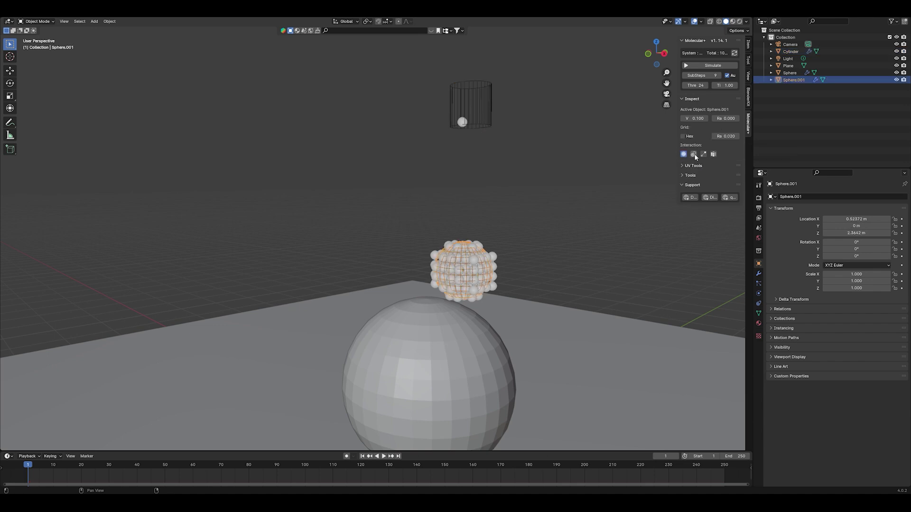
pyautogui.moveTo(645, 170); pyautogui.dragTo(550, 179, button='middle')
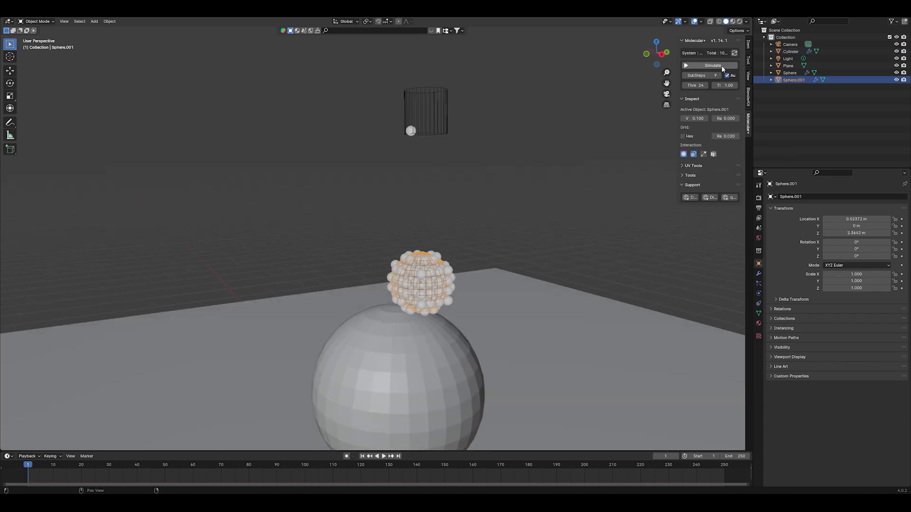
# Run the Molecular+ simulation, stop it partway and return to the first frame.
pyautogui.click(734, 54)
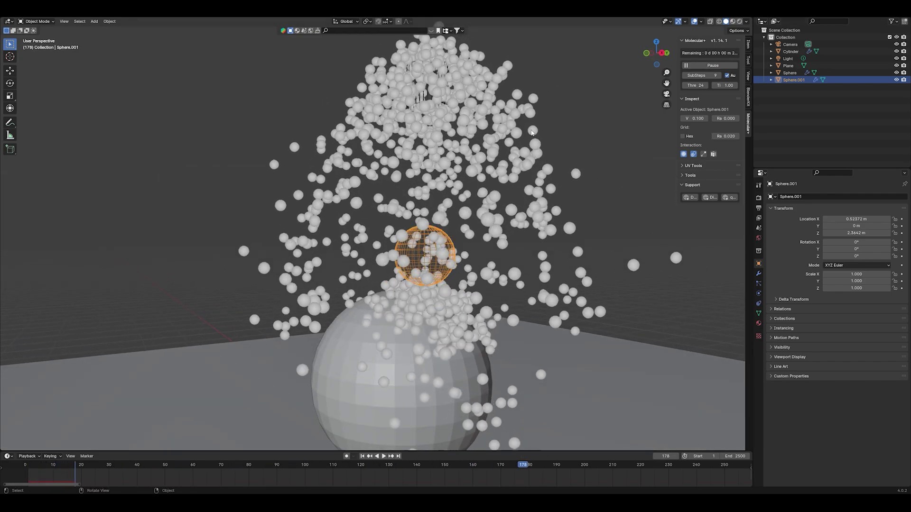
pyautogui.scroll(-5, 564, 169)
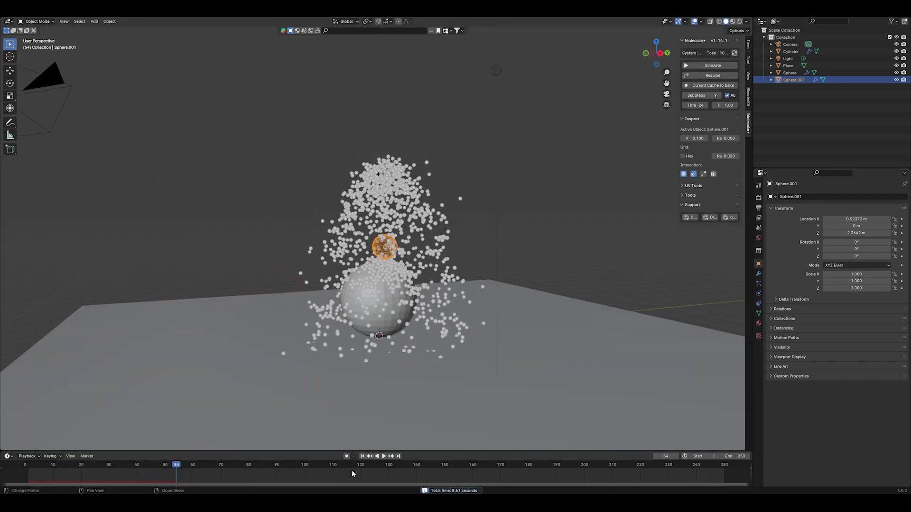
pyautogui.click(362, 456)
# Try turning on particle rotation for the cylinder emitter.
pyautogui.scroll(5, 391, 264)
pyautogui.click(415, 87)
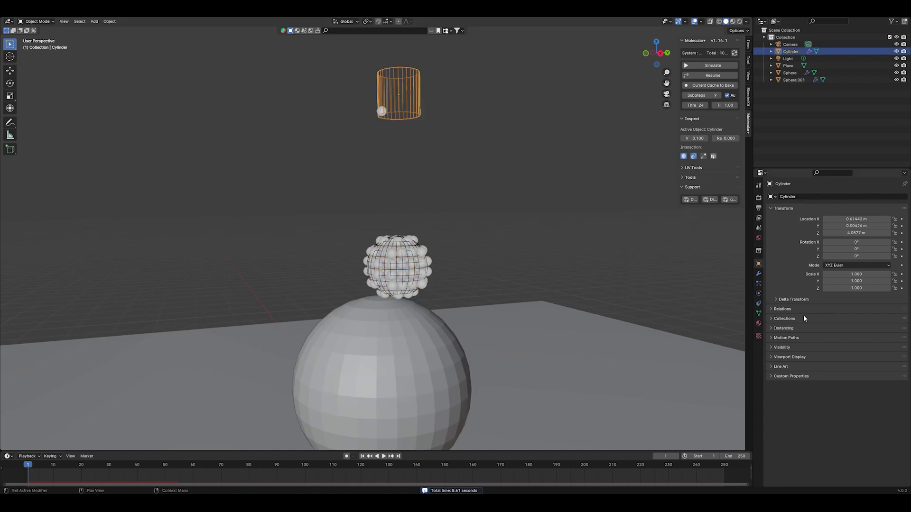
pyautogui.click(758, 283)
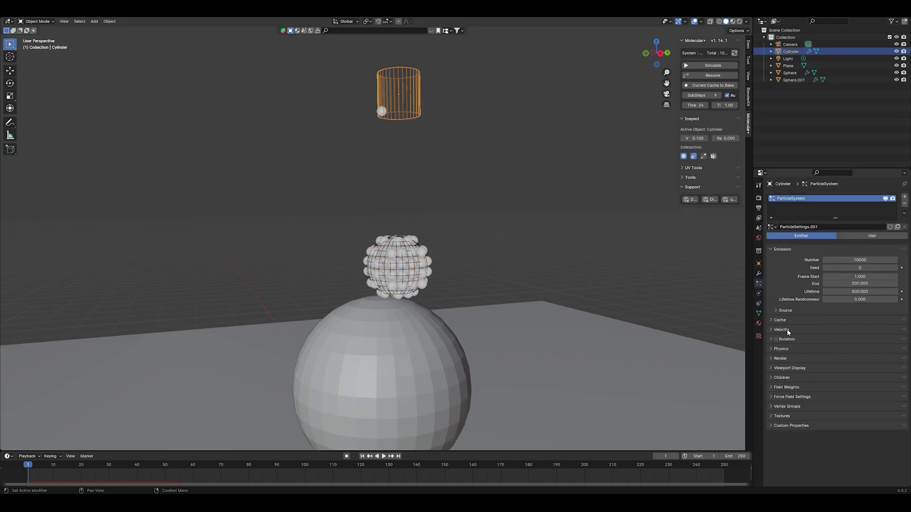
pyautogui.click(799, 340)
pyautogui.click(776, 339)
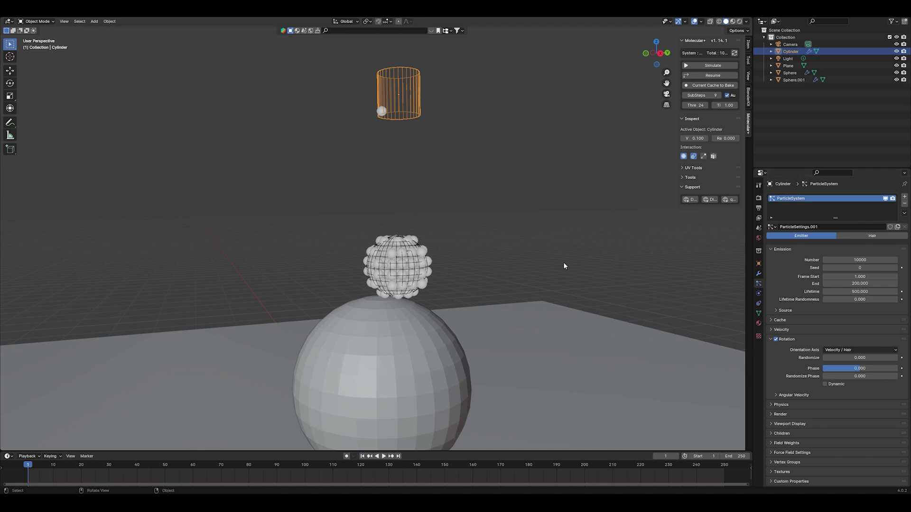
pyautogui.click(776, 340)
pyautogui.click(771, 339)
# Add a rock with the Rock Generator, move it up and along Y beside the large sphere, and rotate it freely.
pyautogui.scroll(-3, 463, 250)
pyautogui.moveTo(466, 248); pyautogui.dragTo(458, 254, button='middle')
pyautogui.hotkey('shift', 'a')
pyautogui.moveTo(457, 254)
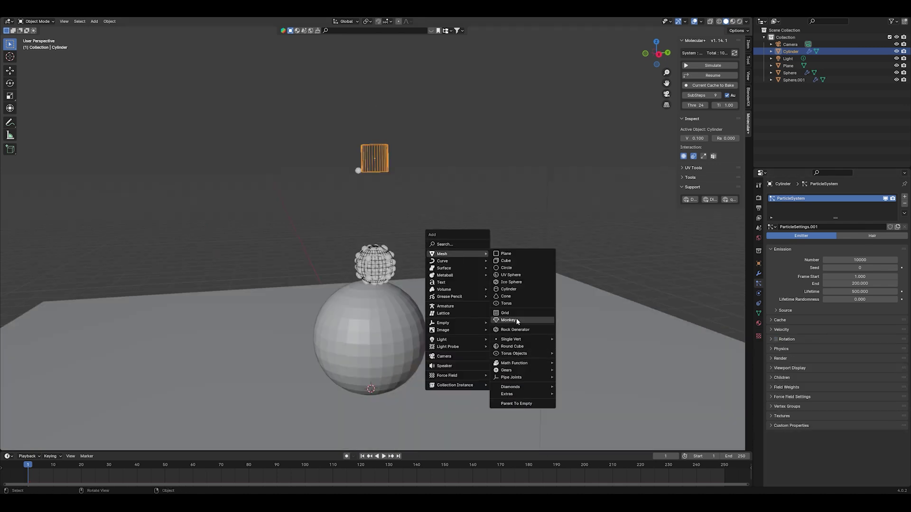
pyautogui.click(517, 328)
pyautogui.scroll(-3, 518, 328)
pyautogui.press('g')
pyautogui.press('z')
pyautogui.click(459, 318)
pyautogui.press('g')
pyautogui.press('y')
pyautogui.click(579, 313)
pyautogui.press('r')
pyautogui.press('r')
pyautogui.click(595, 271)
pyautogui.keyDown('shift'); pyautogui.moveTo(581, 261); pyautogui.dragTo(493, 271, button='middle'); pyautogui.keyUp('shift')
# Convert the rock's visual geometry to a mesh and inspect its topology in Edit Mode.
pyautogui.scroll(5, 493, 271)
pyautogui.rightClick(451, 280)
pyautogui.hotkey('ctrl', 'a')
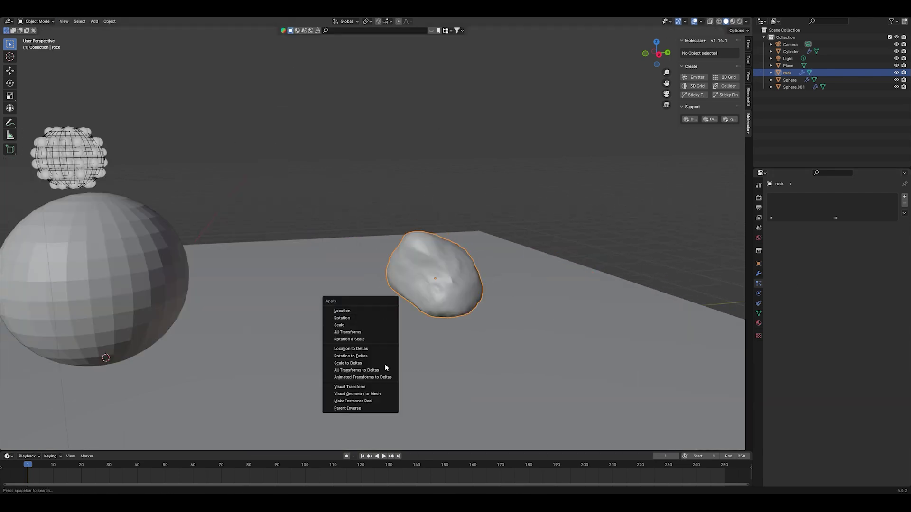
pyautogui.click(359, 396)
pyautogui.press('Tab')
pyautogui.scroll(2, 359, 396)
pyautogui.press('Tab')
# Add a Decimate modifier to the rock, lower its ratio and apply it.
pyautogui.click(758, 273)
pyautogui.click(805, 197)
pyautogui.write('de')
pyautogui.click(805, 210)
pyautogui.moveTo(891, 227); pyautogui.dragTo(827, 227)
pyautogui.hotkey('ctrl', 'a')
pyautogui.press('Tab')
pyautogui.scroll(-4, 456, 284)
pyautogui.moveTo(520, 284); pyautogui.dragTo(477, 278, button='middle')
pyautogui.press('Tab')
pyautogui.moveTo(388, 227); pyautogui.dragTo(398, 231, button='middle')
# Render the cylinder's particles as the rock object with the emitter hidden, and enable particle rotation with Randomize at 1.000.
pyautogui.click(393, 95)
pyautogui.click(759, 283)
pyautogui.click(780, 359)
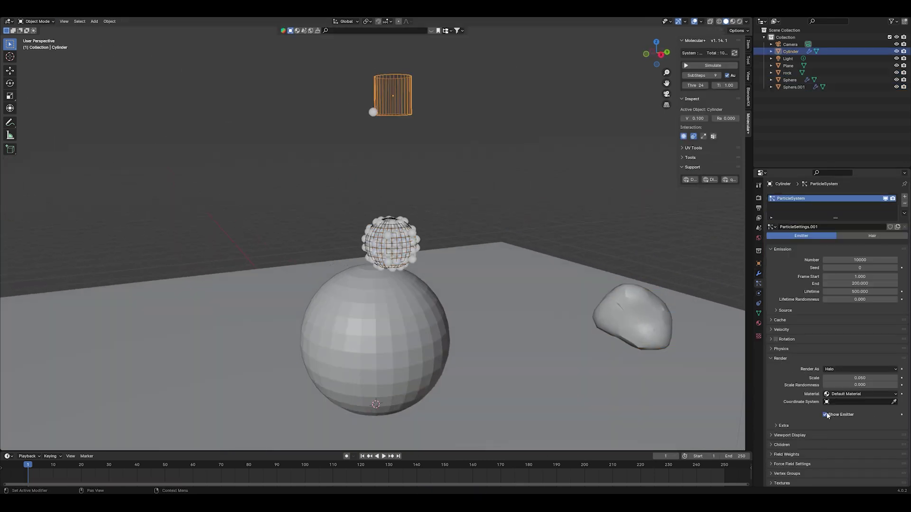
pyautogui.click(836, 370)
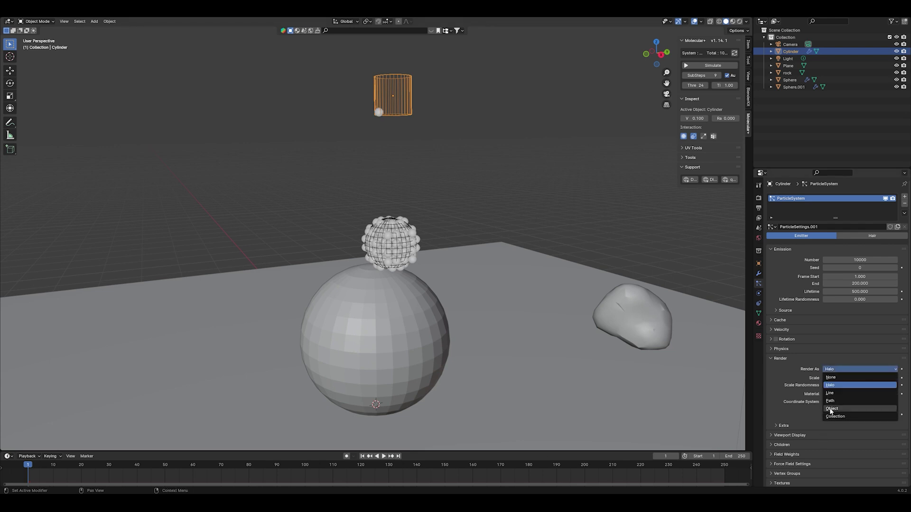
pyautogui.click(833, 408)
pyautogui.click(838, 420)
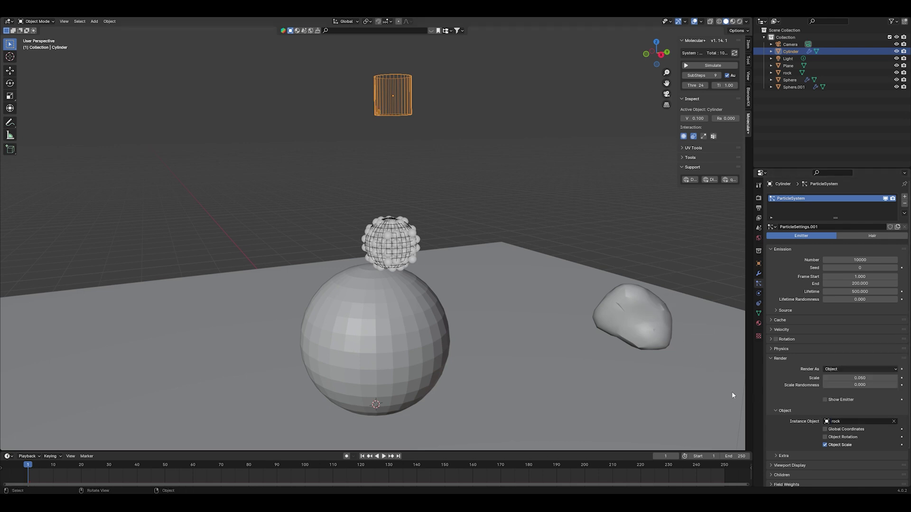
pyautogui.click(769, 339)
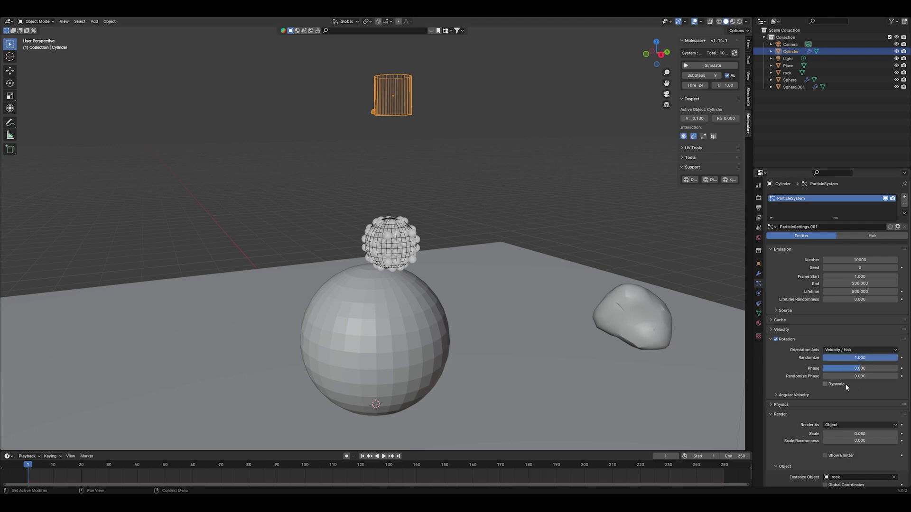
# Set the small sphere's particle system to render as Object, using the rock as the instance object.
pyautogui.scroll(5, 383, 154)
pyautogui.click(429, 313)
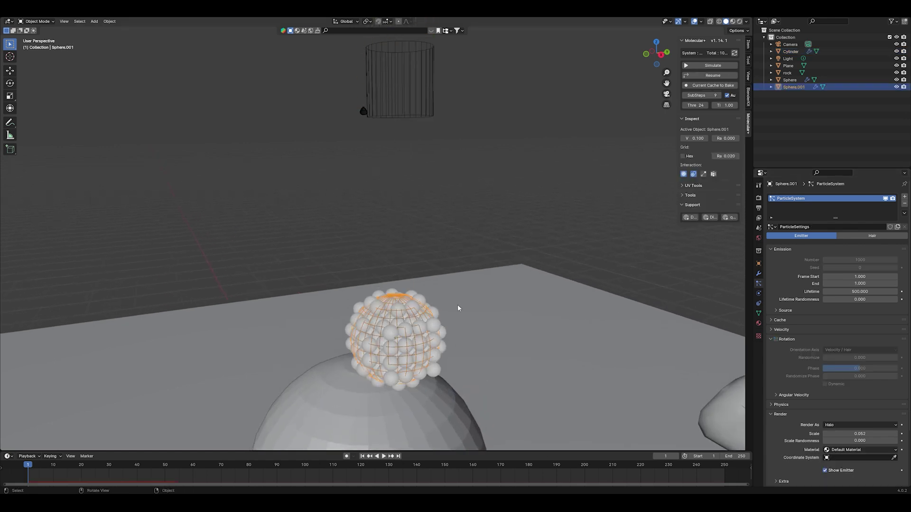
pyautogui.moveTo(487, 282); pyautogui.dragTo(484, 271, button='middle')
pyautogui.scroll(-3, 485, 271)
pyautogui.click(830, 425)
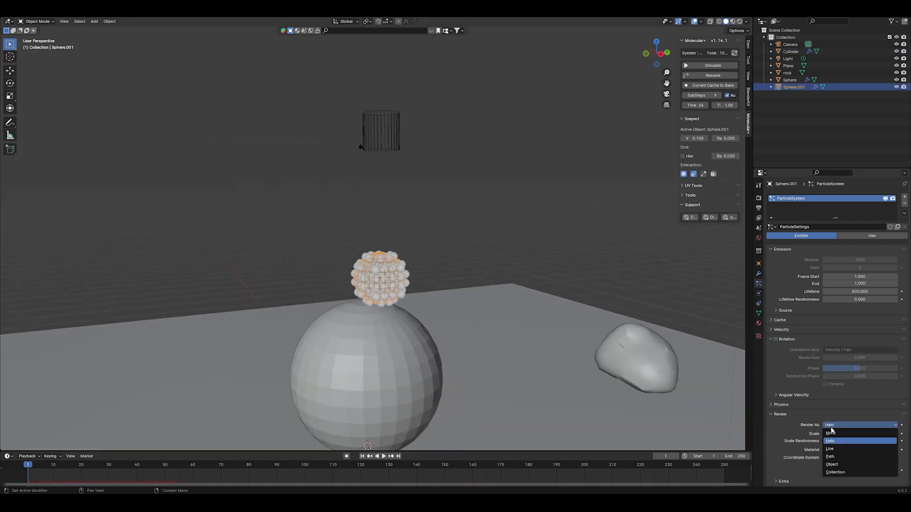
pyautogui.click(832, 465)
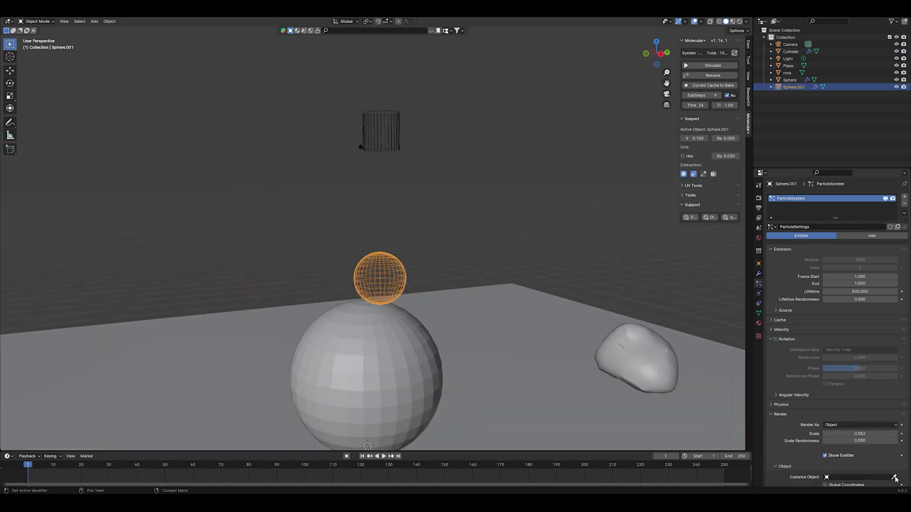
pyautogui.click(675, 334)
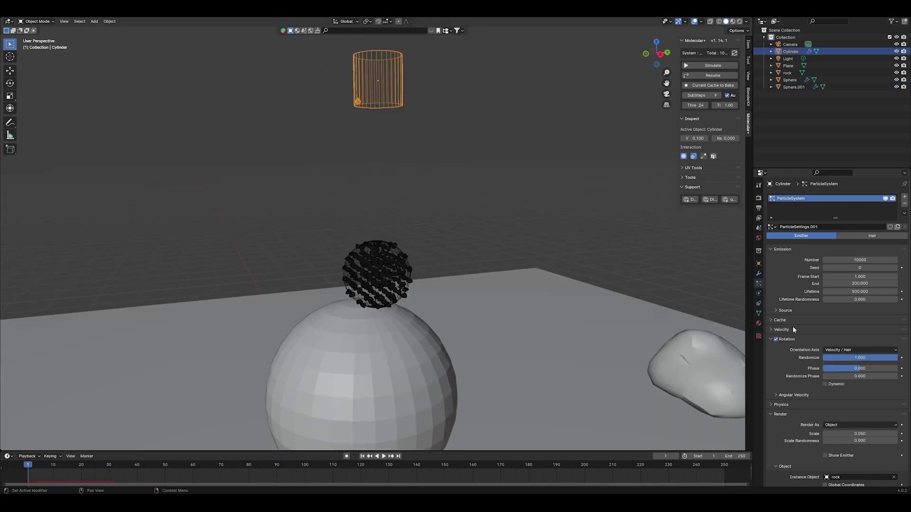
# Set the cylinder's particle velocity to Normal 0 m/s and Object Aligned Z -1.51 m/s, and run the simulation.
pyautogui.click(782, 329)
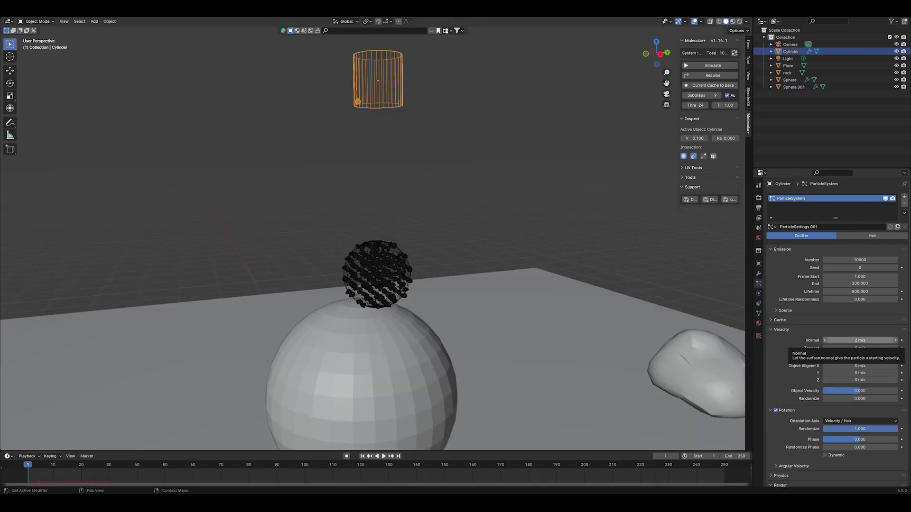
pyautogui.click(871, 340)
pyautogui.write('0')
pyautogui.press('Return')
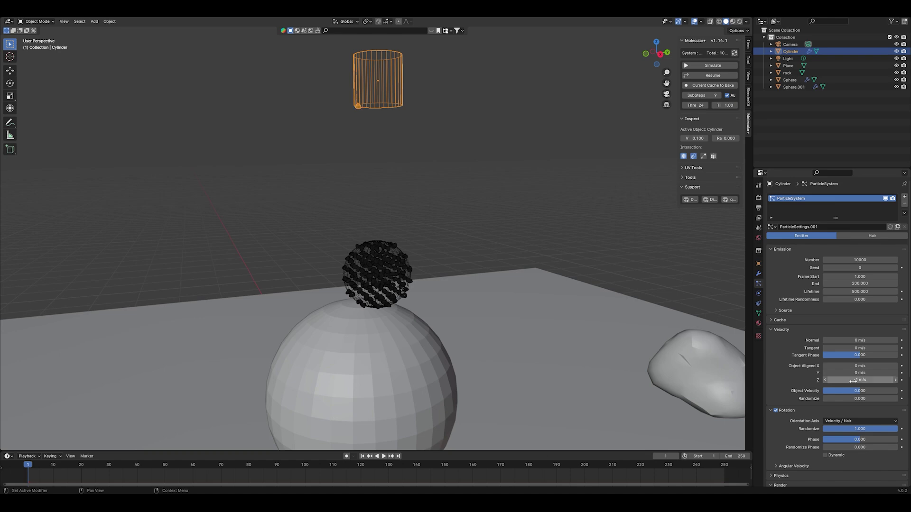
pyautogui.click(698, 66)
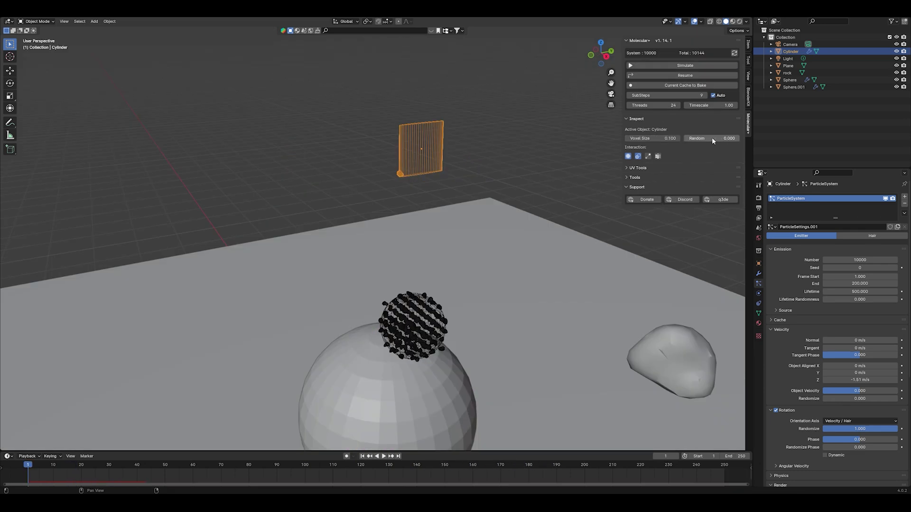
# Set the cylinder's Random to 0.570 and Voxel Size to 0.020 in Molecular+, and simulate again.
pyautogui.moveTo(713, 140); pyautogui.dragTo(728, 141)
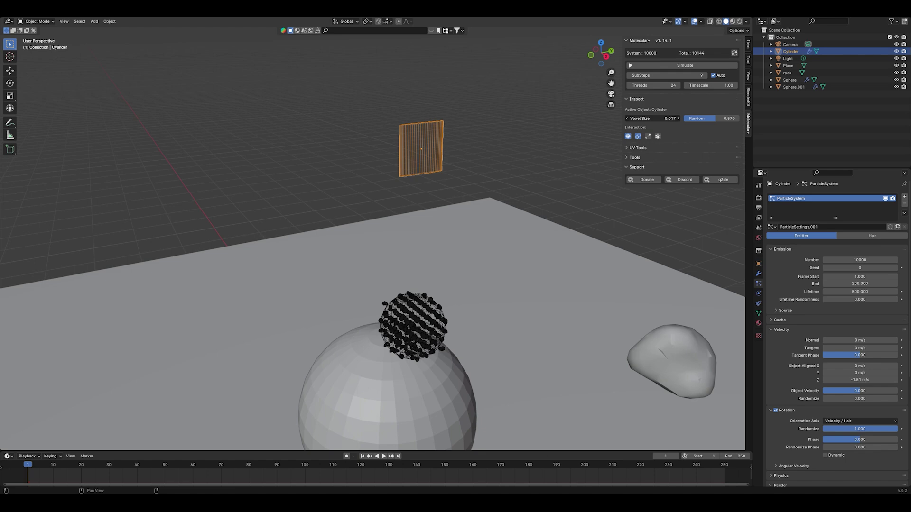
pyautogui.click(677, 67)
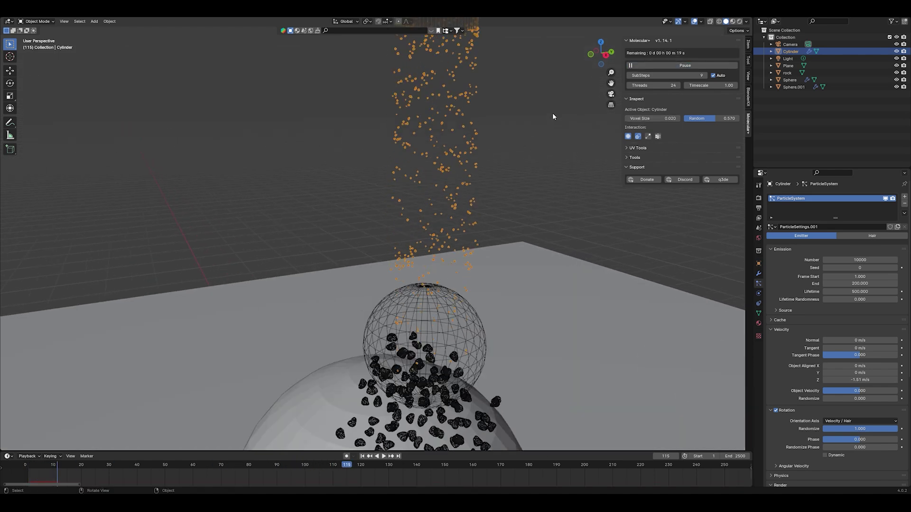
pyautogui.moveTo(553, 113); pyautogui.dragTo(470, 124, button='middle')
pyautogui.scroll(-3, 551, 109)
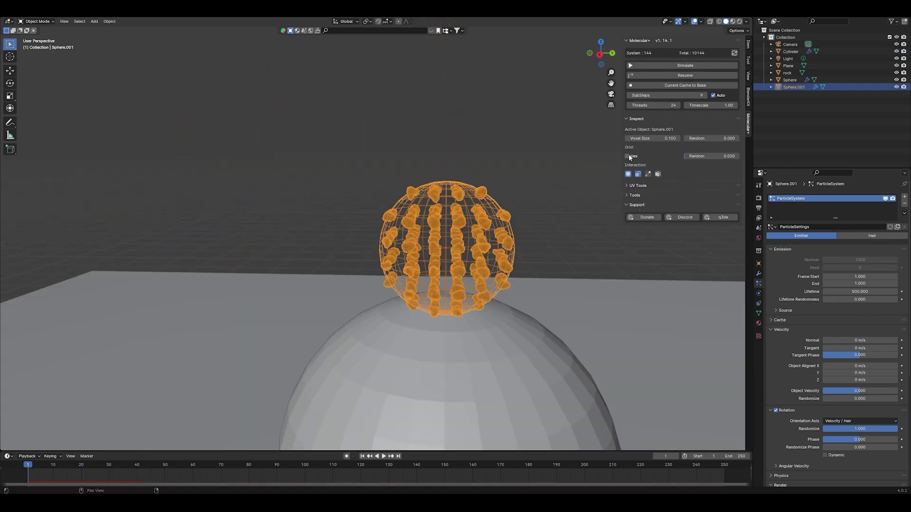
# Enable Hex for the small sphere's grid, with grid Random at 1.000 and Voxel Size at 0.040.
pyautogui.click(628, 157)
pyautogui.moveTo(590, 172); pyautogui.dragTo(596, 166, button='middle')
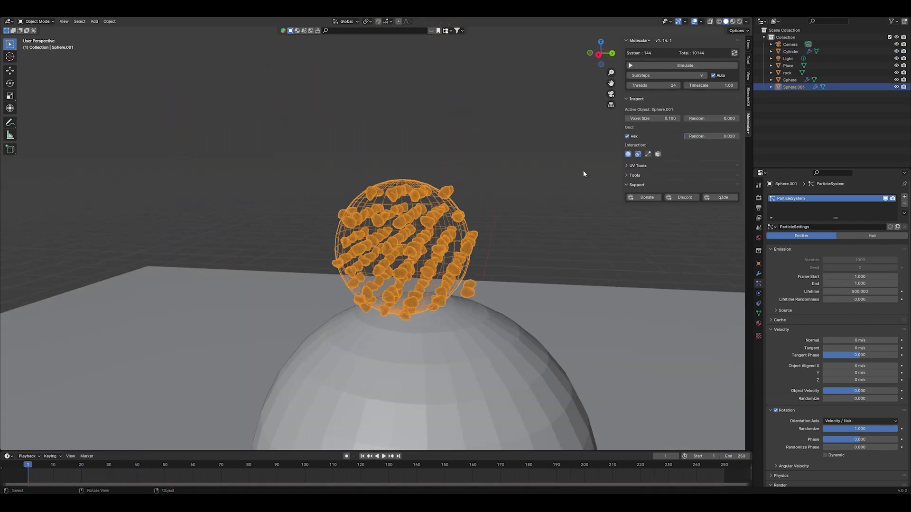
pyautogui.moveTo(702, 138); pyautogui.dragTo(740, 137)
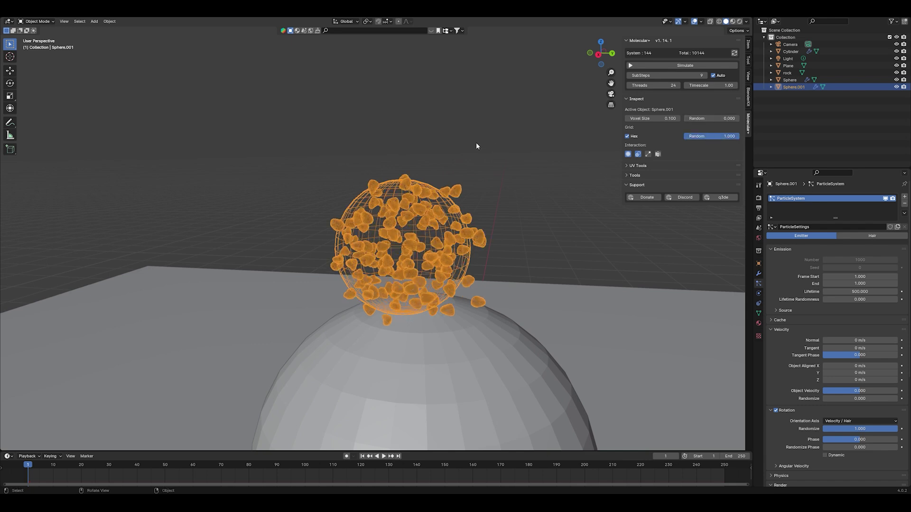
pyautogui.moveTo(476, 146); pyautogui.dragTo(485, 148, button='middle')
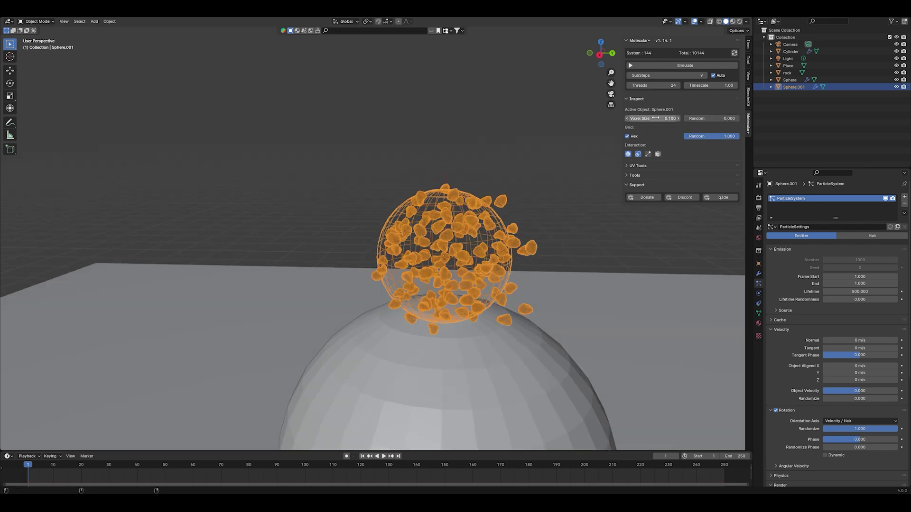
pyautogui.moveTo(653, 119); pyautogui.dragTo(627, 118)
pyautogui.moveTo(560, 159); pyautogui.dragTo(487, 184, button='middle')
pyautogui.scroll(-1, 498, 179)
pyautogui.scroll(2, 486, 184)
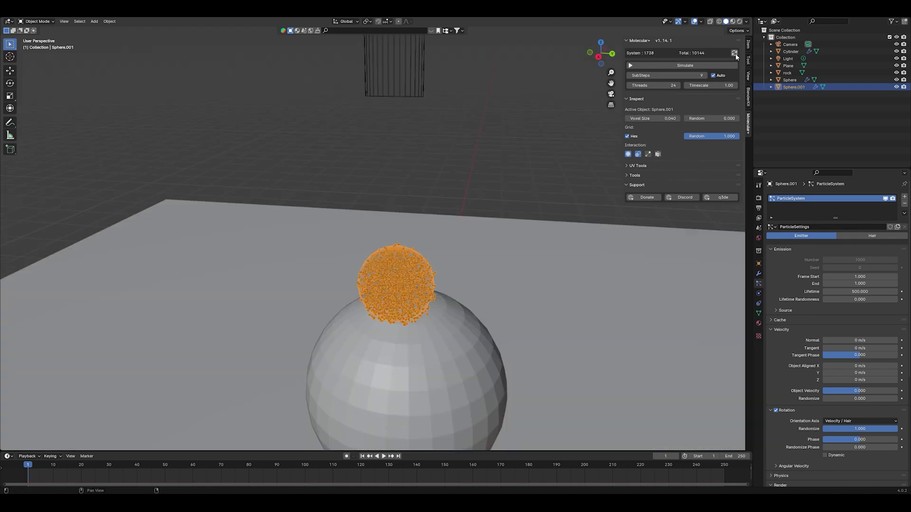
# Refresh the Molecular+ particle total and simulate with the denser sphere grid.
pyautogui.click(736, 53)
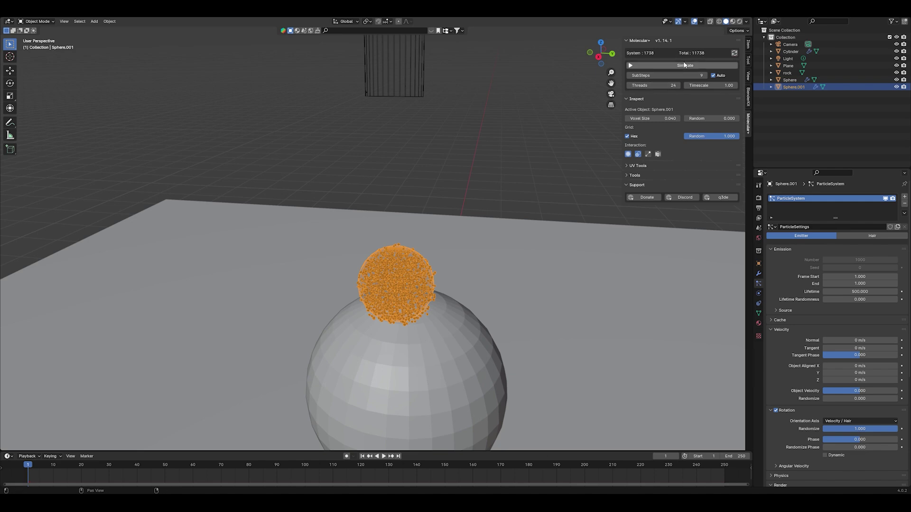
pyautogui.click(683, 65)
pyautogui.moveTo(467, 158); pyautogui.dragTo(512, 156, button='middle')
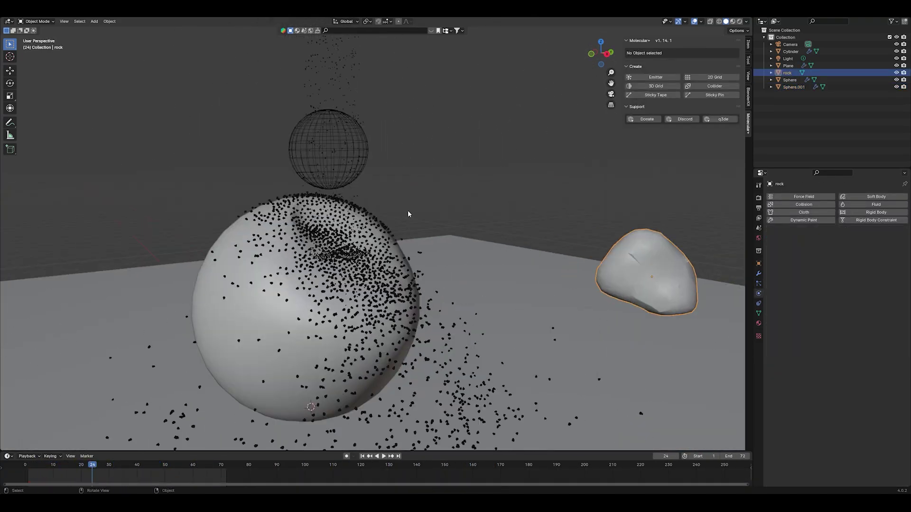
# Scale up the rock uniformly to roughly twice its size so its particle instances become larger.
pyautogui.press('s')
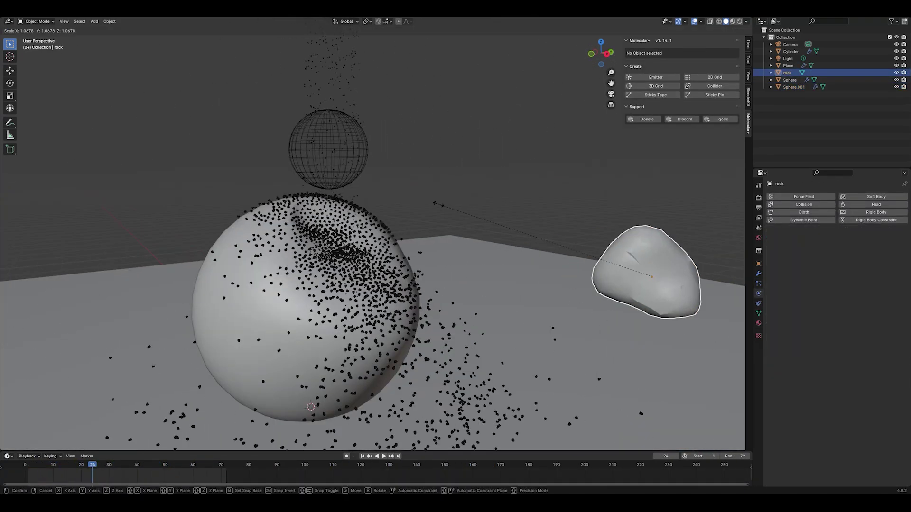
pyautogui.moveTo(714, 168)
pyautogui.click(571, 214)
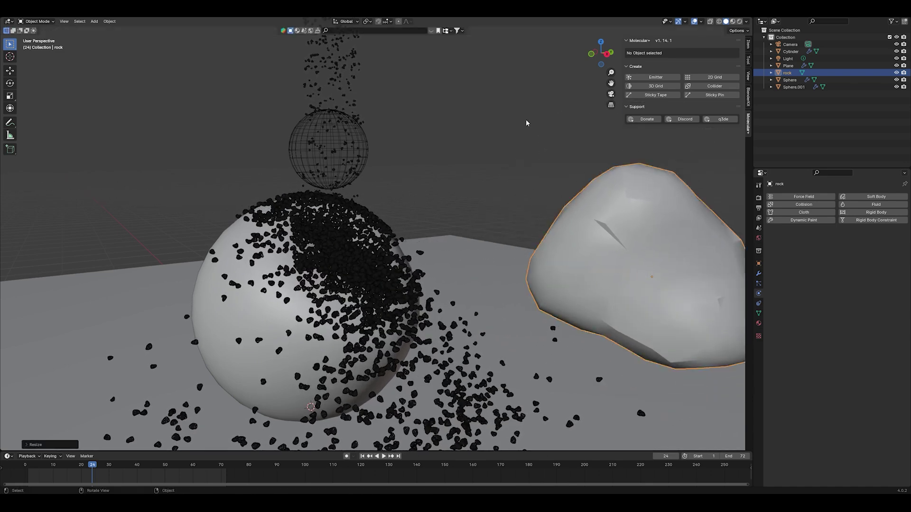
pyautogui.moveTo(547, 199); pyautogui.dragTo(450, 166, button='middle')
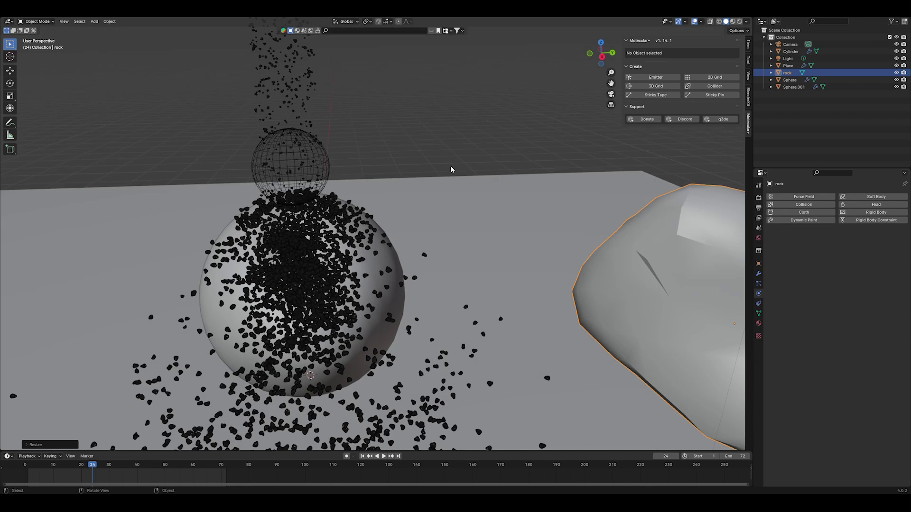
pyautogui.click(451, 166)
# Set the Random value beside Voxel Size to 1.000 for the small sphere's particles and rerun the simulation.
pyautogui.scroll(3, 452, 178)
pyautogui.click(269, 294)
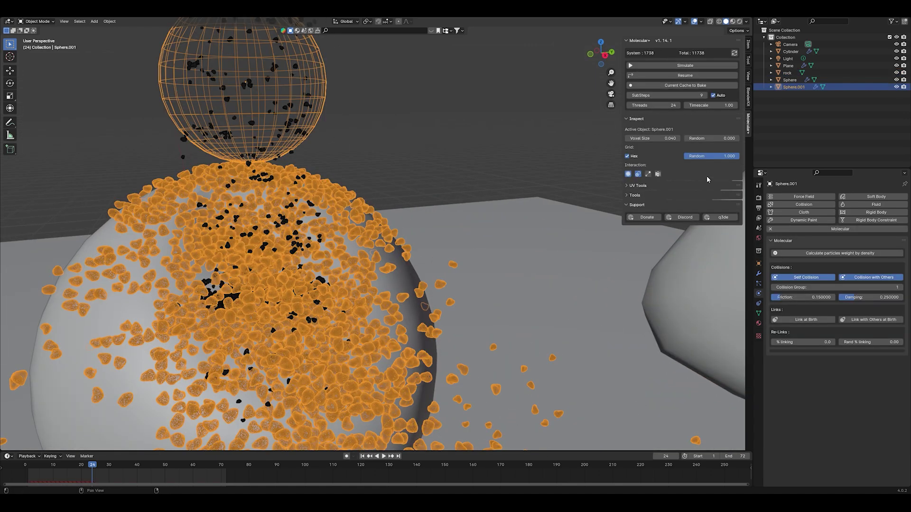
pyautogui.moveTo(702, 139); pyautogui.dragTo(736, 139)
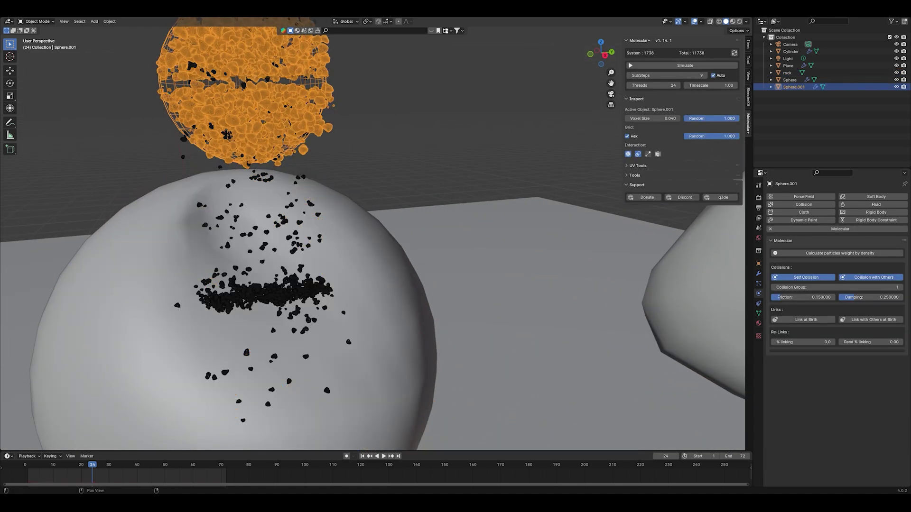
pyautogui.click(679, 66)
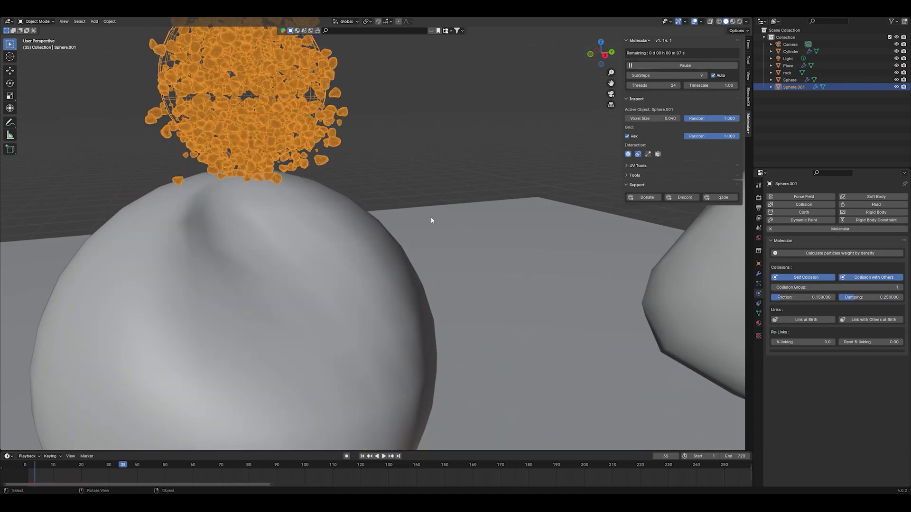
pyautogui.scroll(-4, 431, 215)
pyautogui.moveTo(442, 190); pyautogui.dragTo(460, 185, button='middle')
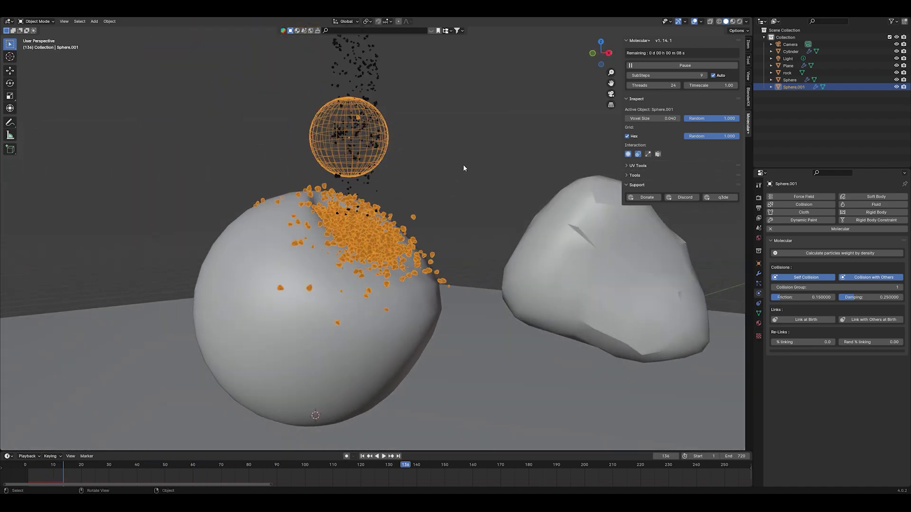
pyautogui.scroll(5, 482, 135)
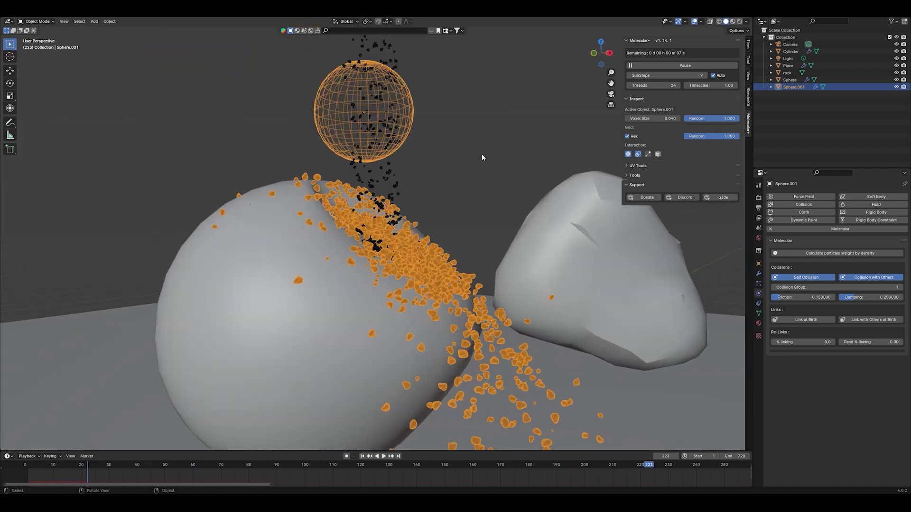